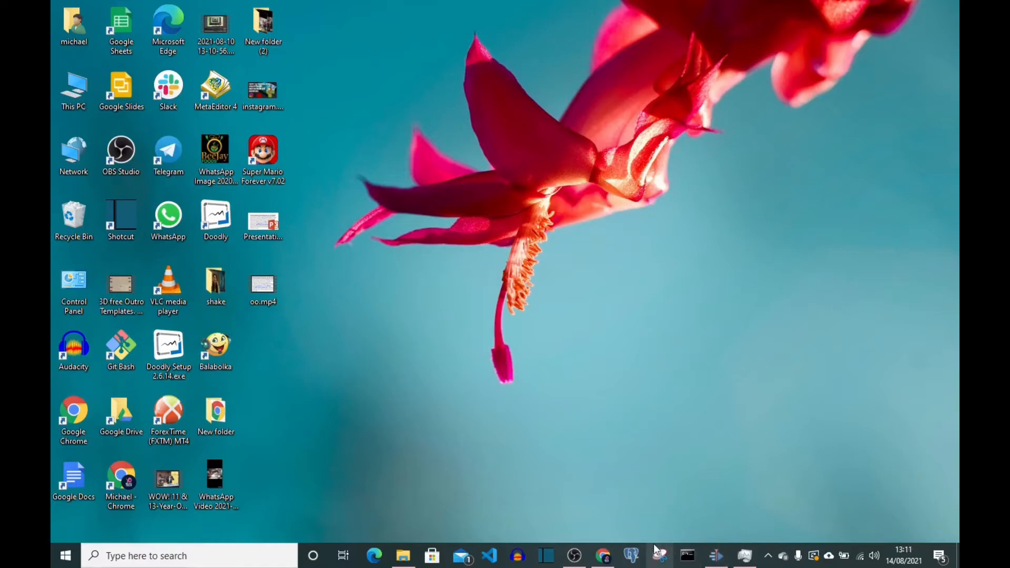
Step: Open Task Manager on its app history view and enlarge its window to examine network usage per app
key(super)
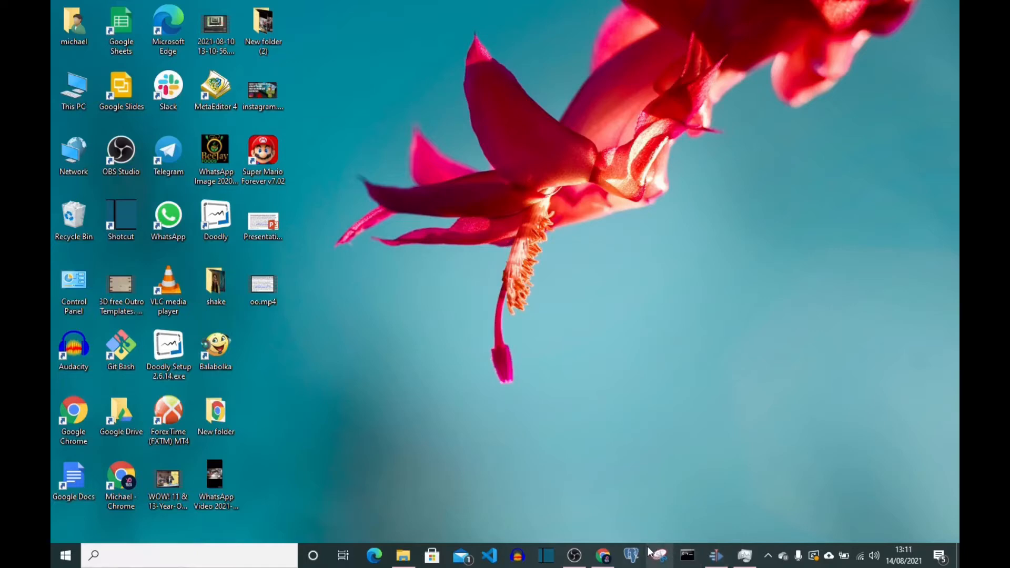
right_click(649, 551)
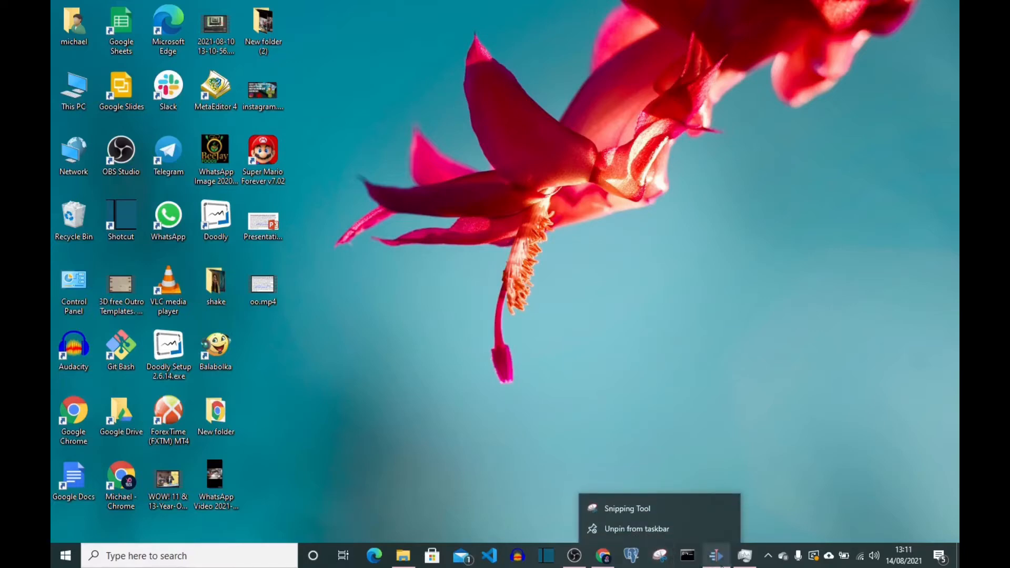
right_click(761, 551)
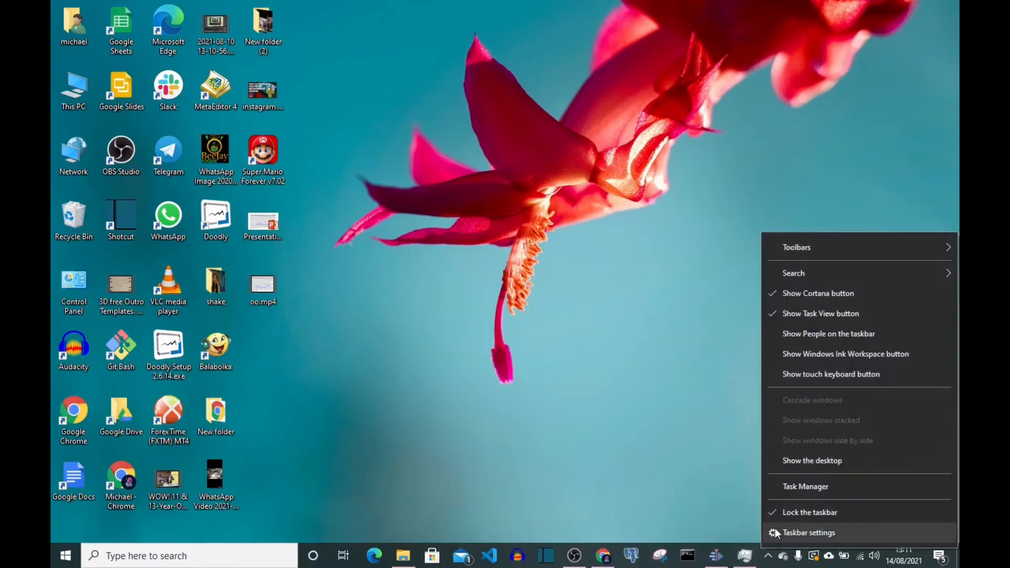
click(801, 486)
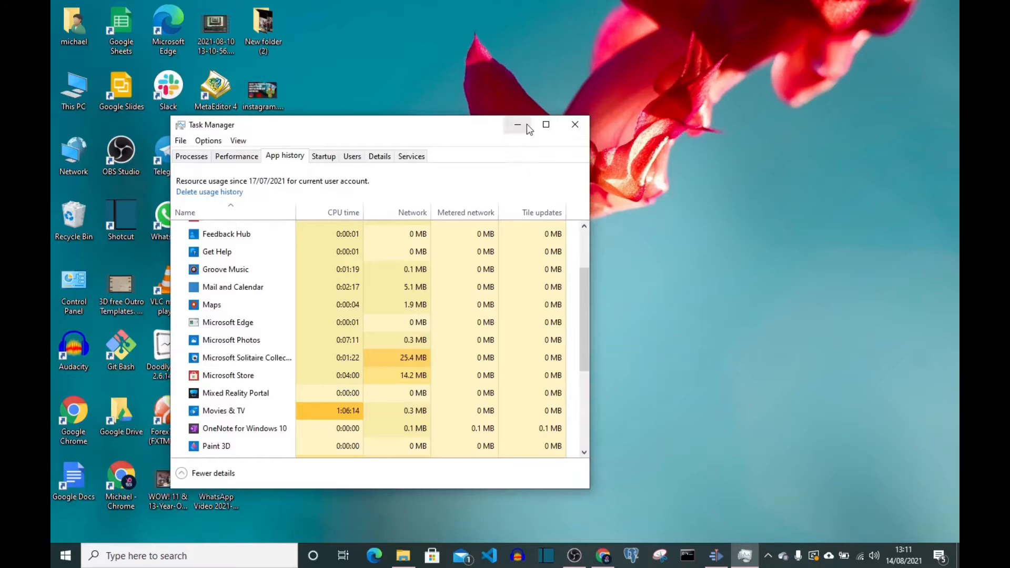
click(546, 124)
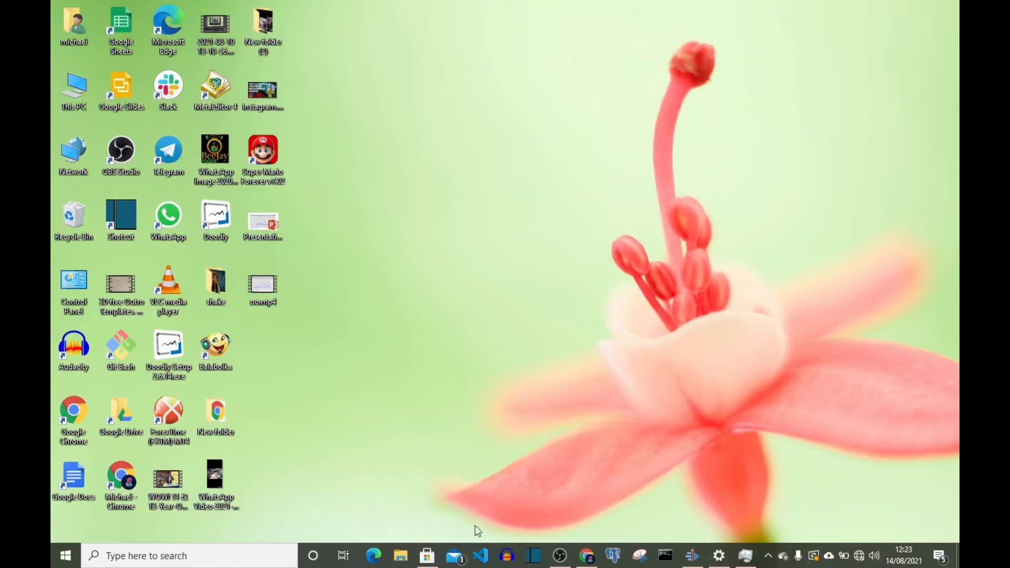
Step: Open Windows Settings and go to the Network & Internet status page
click(715, 564)
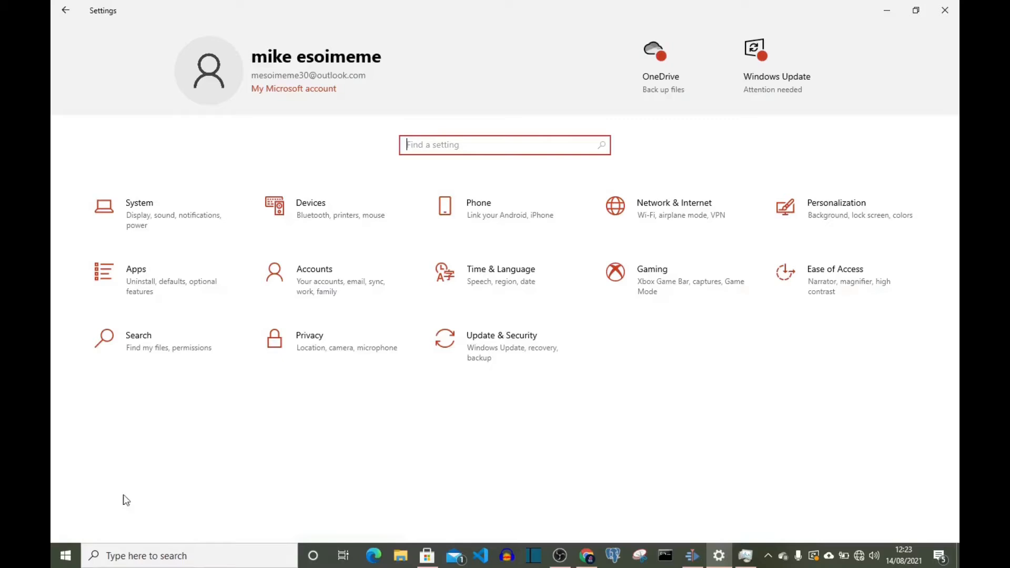
click(63, 558)
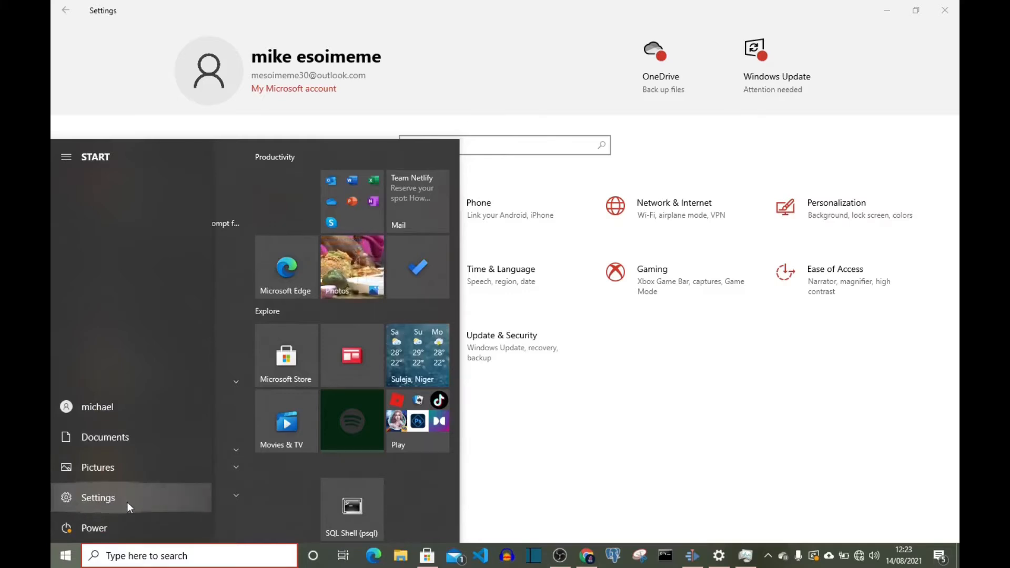
click(700, 380)
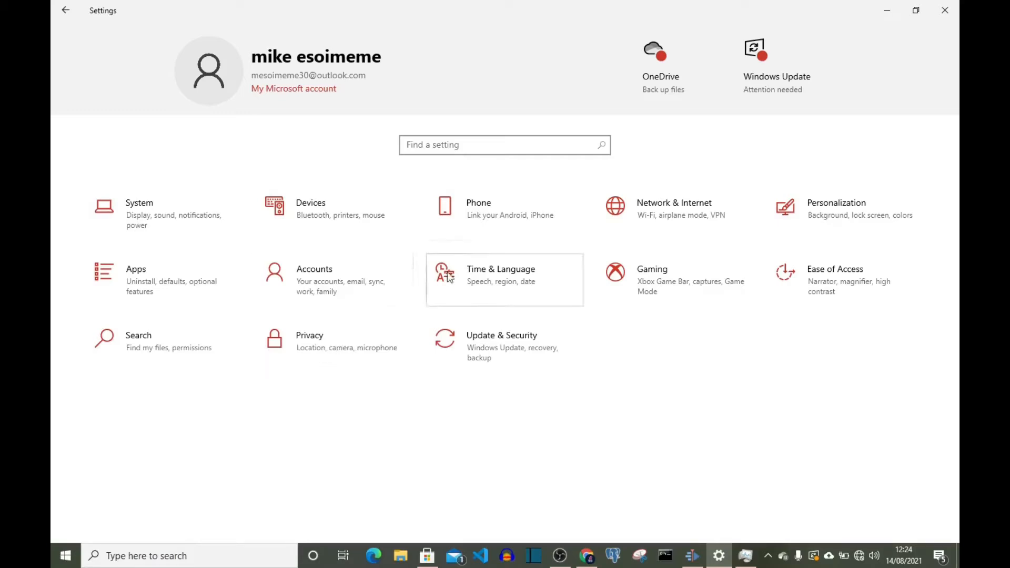
click(736, 210)
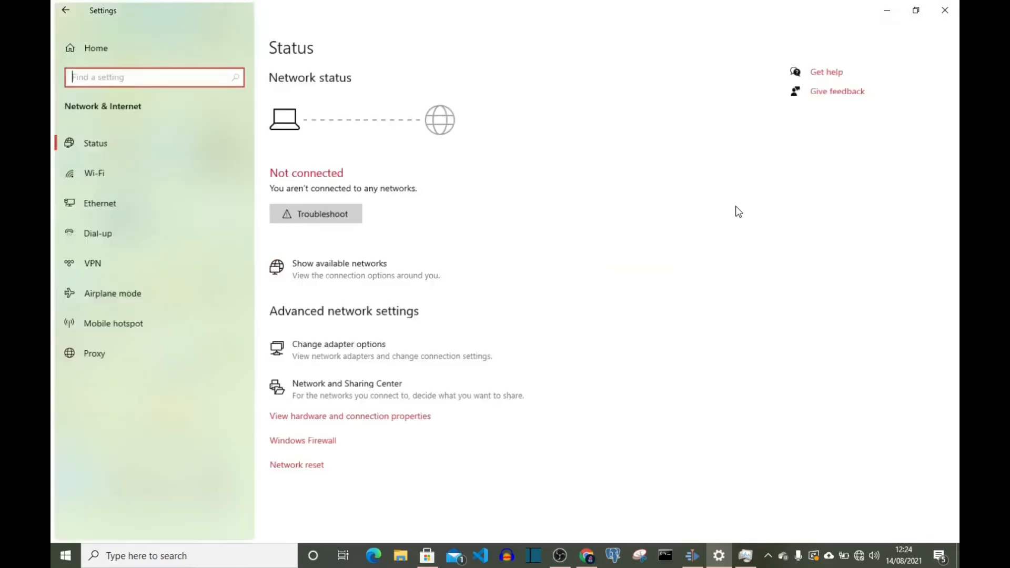
click(62, 10)
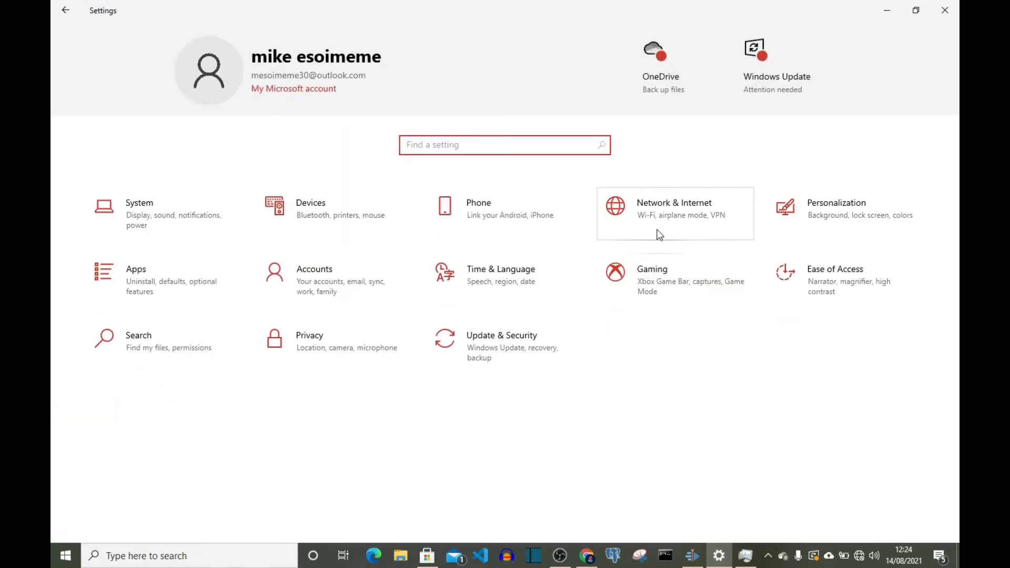
click(679, 225)
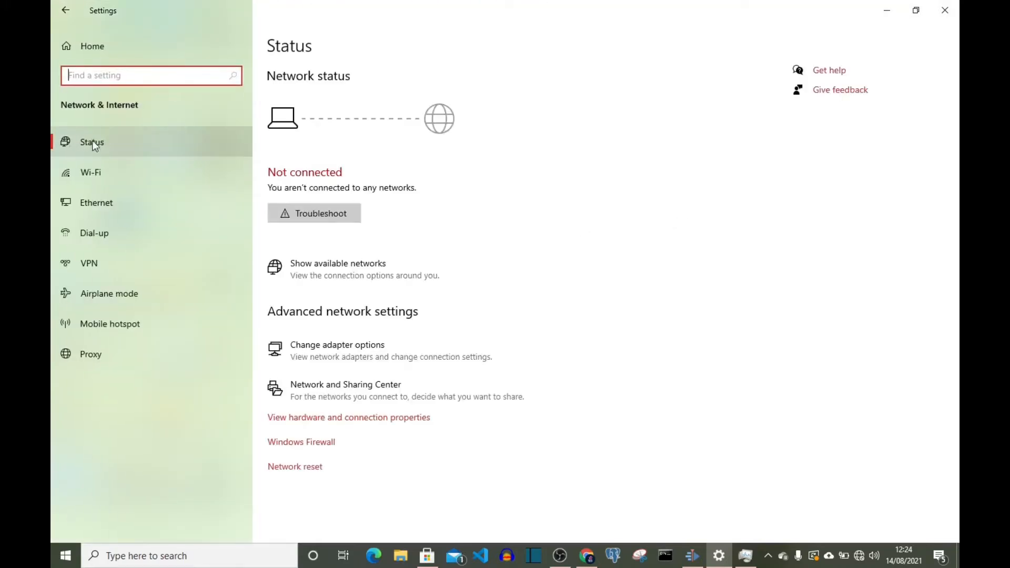
click(80, 141)
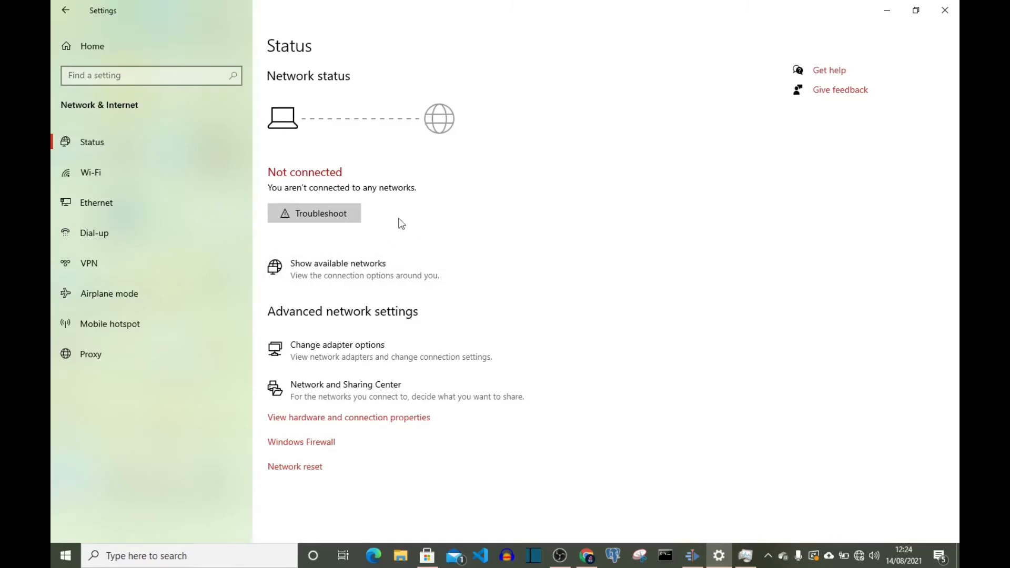
Step: Connect Wi-Fi 2 to the available secured network and dismiss the network list
click(859, 556)
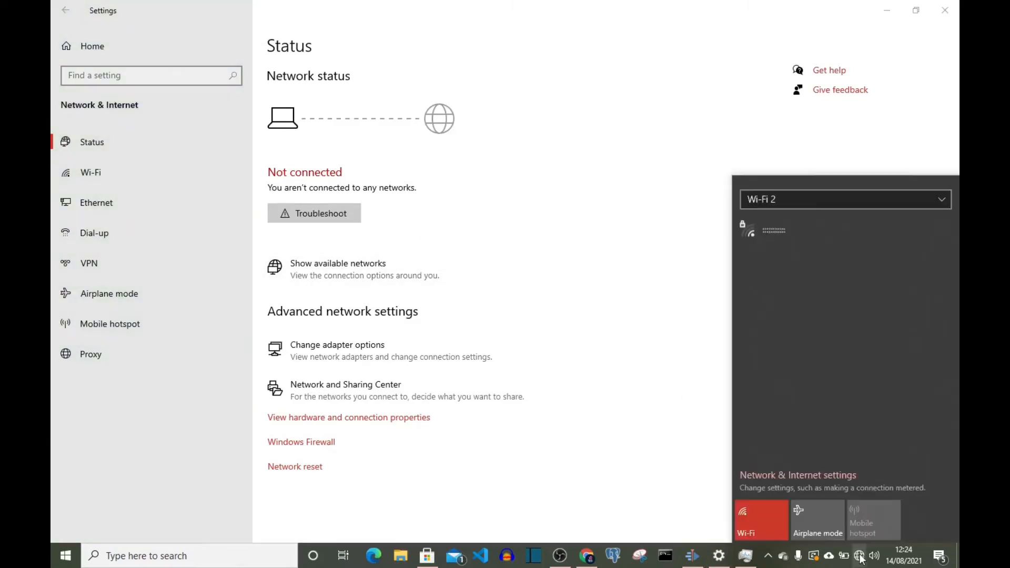
click(771, 226)
click(886, 289)
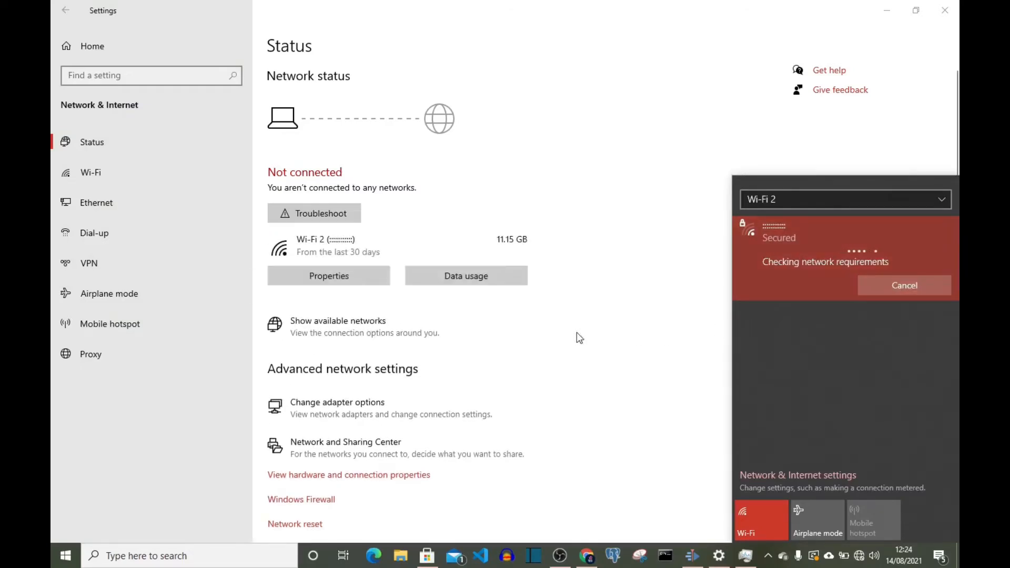
click(640, 199)
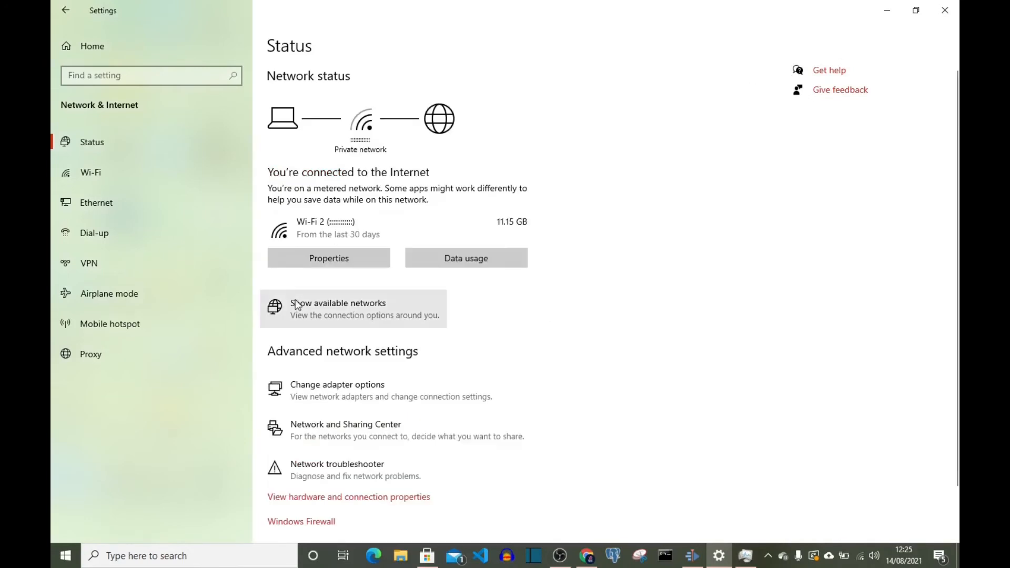
Step: View the per-app data usage and the data limit options for Wi-Fi 2, leaving without setting a limit
click(466, 259)
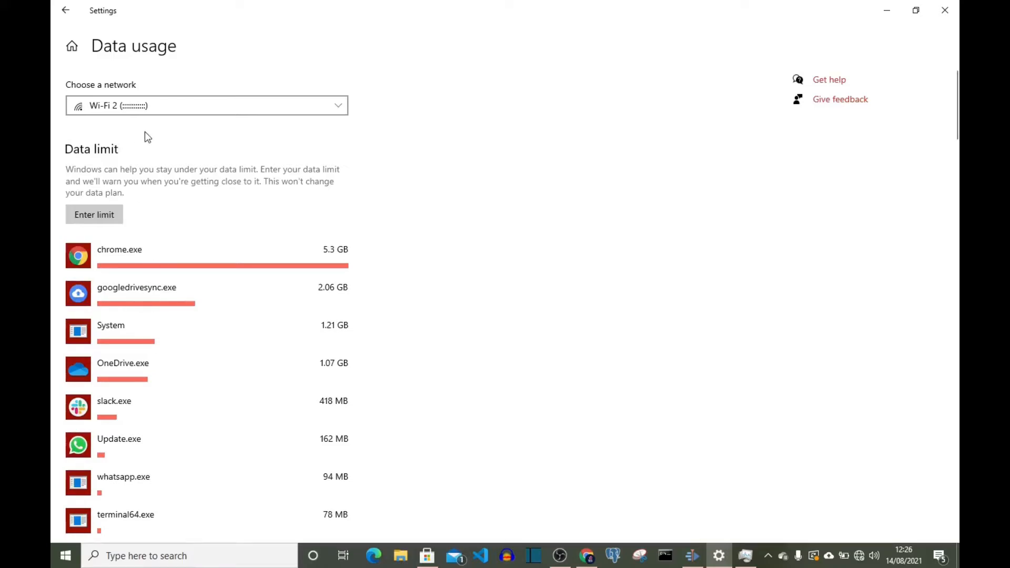
click(84, 219)
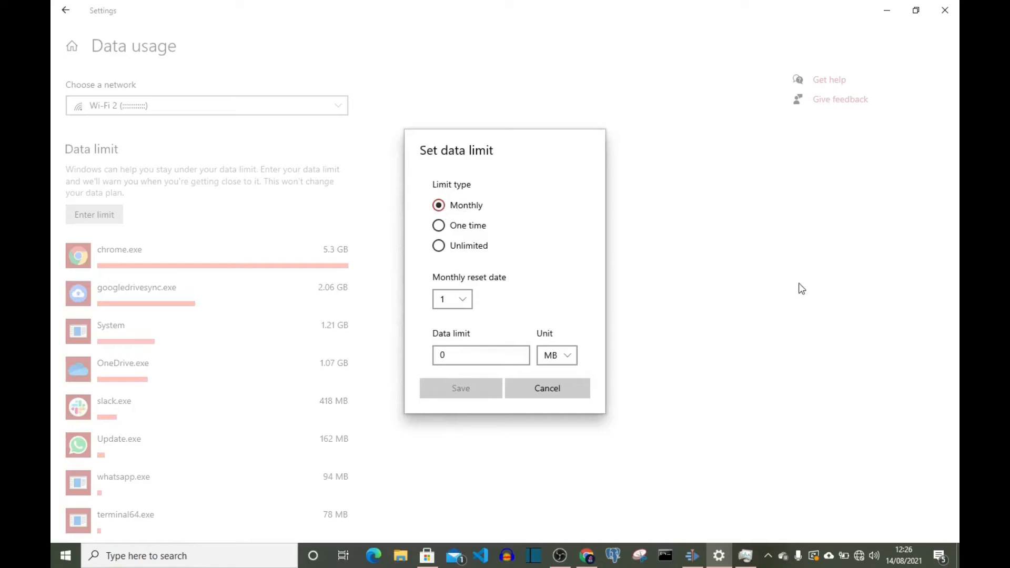
click(552, 392)
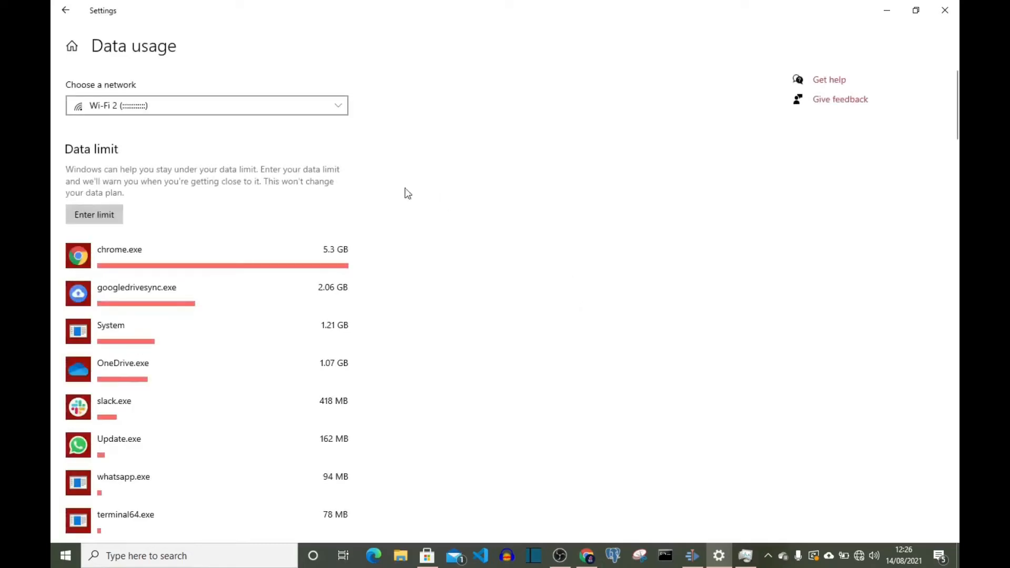
click(67, 10)
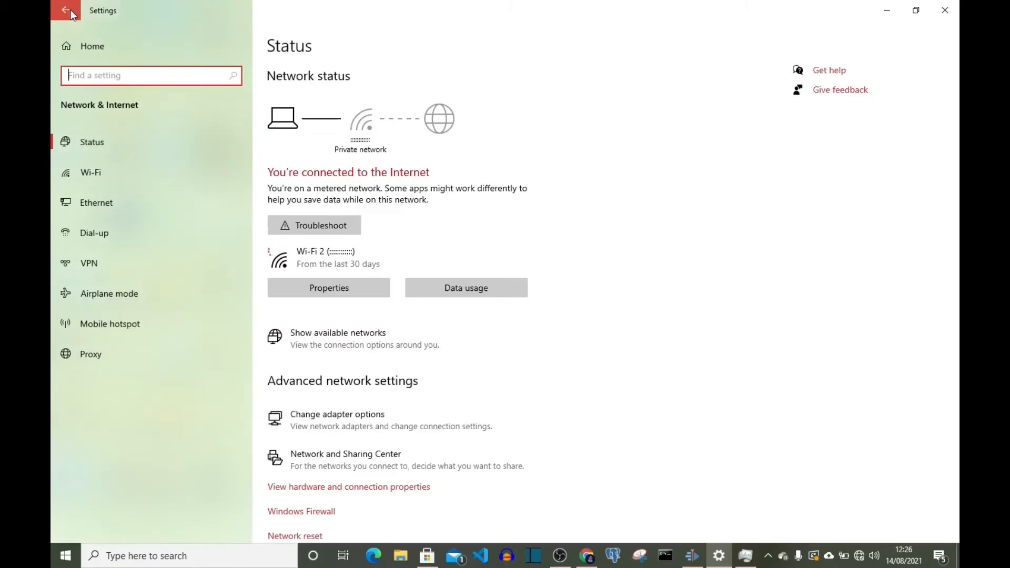
Step: In the properties of the connected Wi-Fi 2 network, set it as a metered connection and leave the page
click(312, 288)
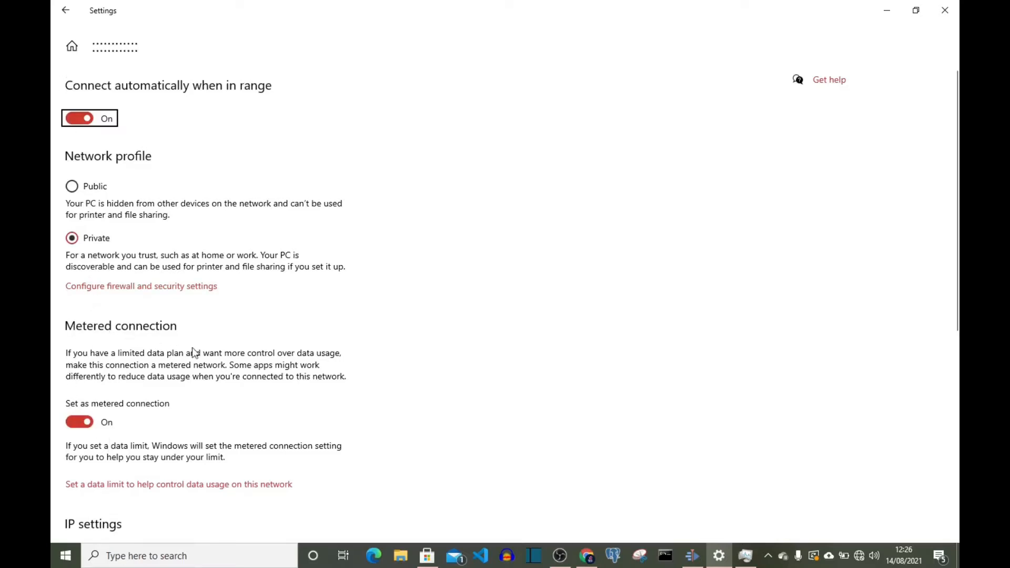
click(76, 424)
click(77, 425)
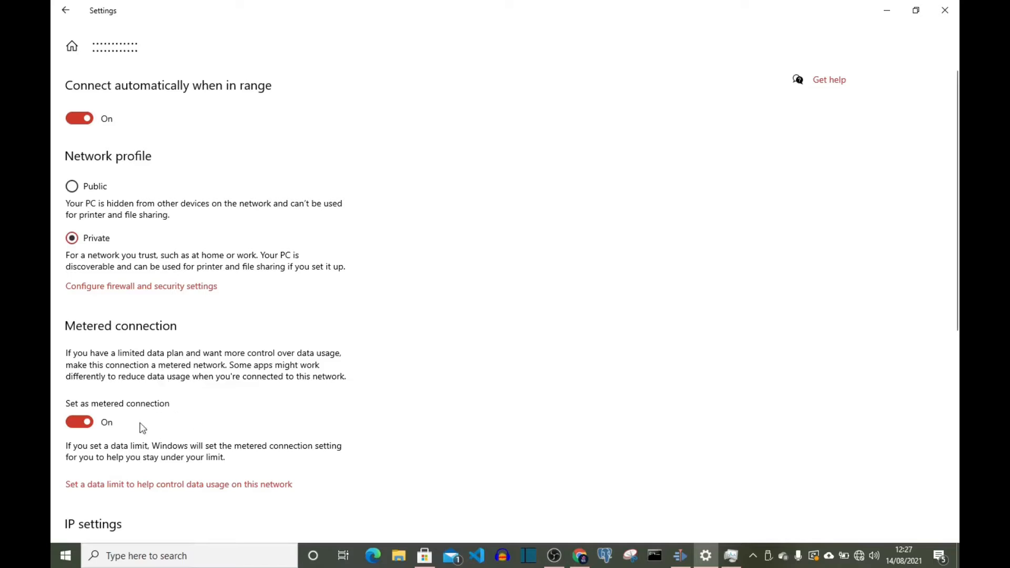
click(68, 15)
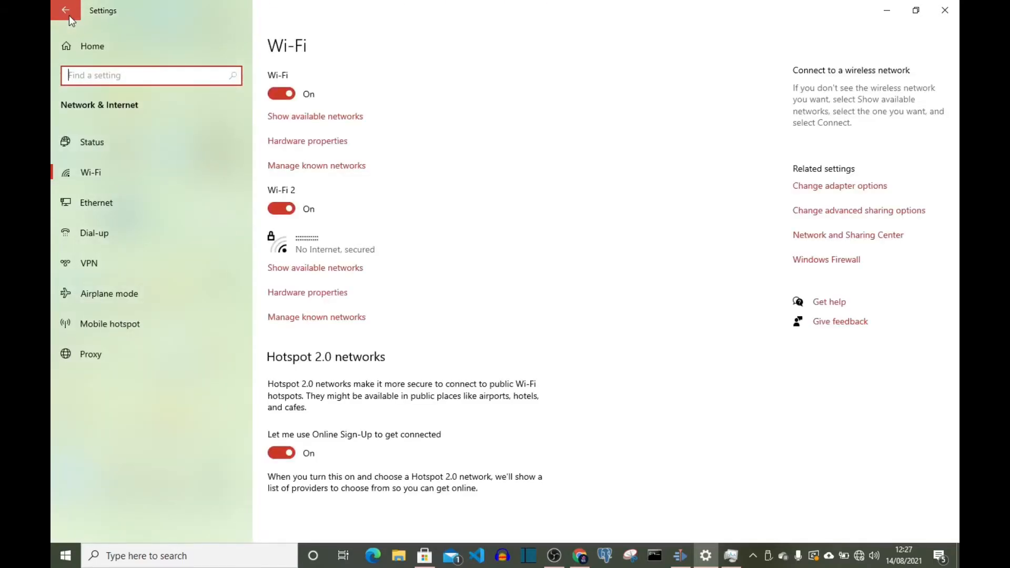
click(65, 13)
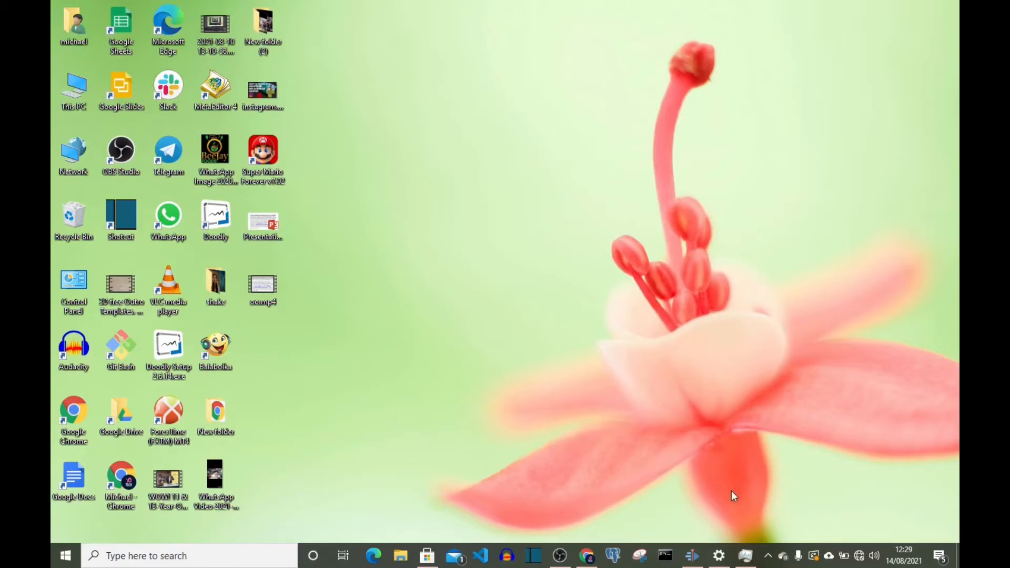
Step: Open the Background apps page in the Privacy section of Windows Settings
click(719, 556)
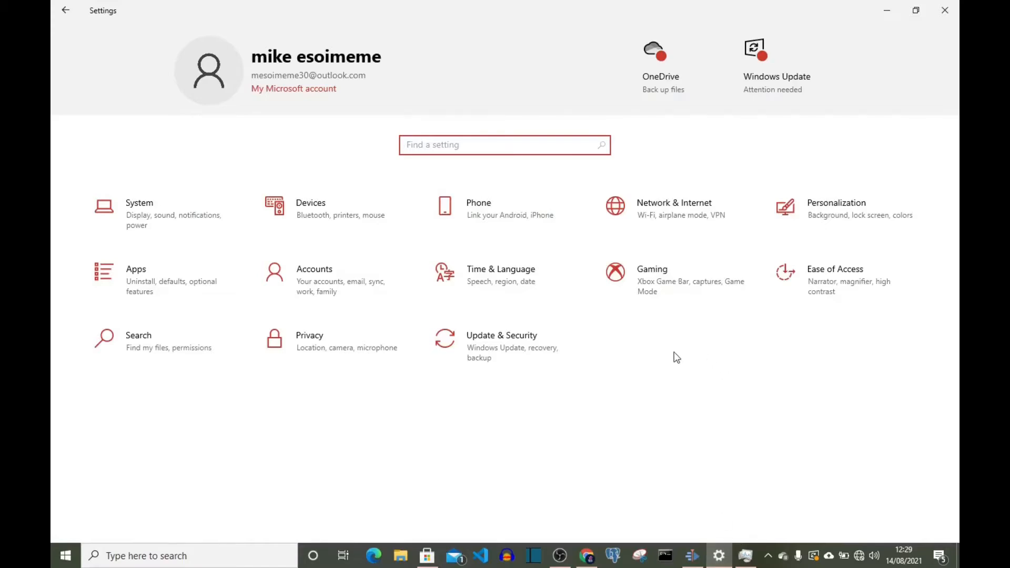
click(318, 354)
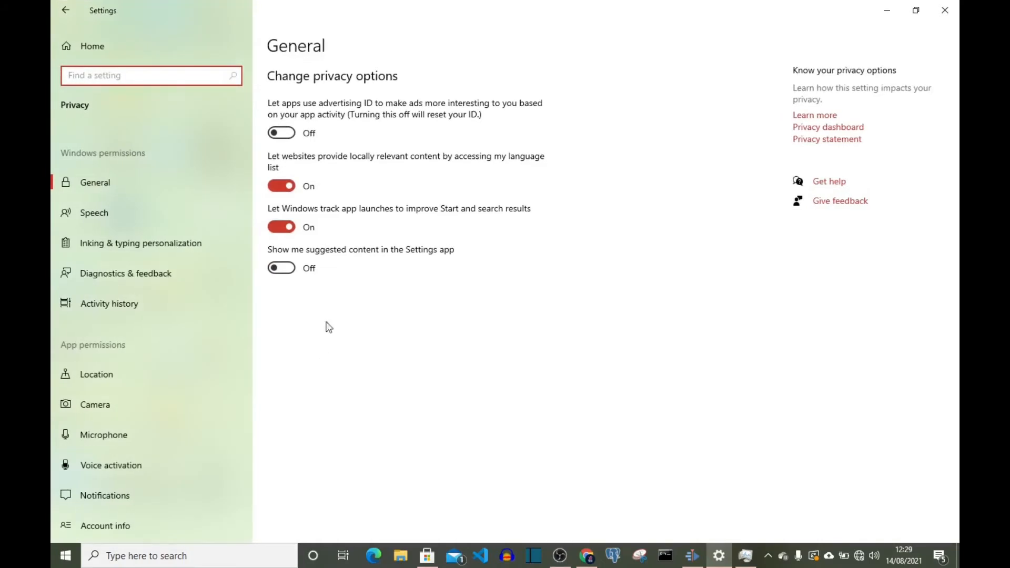
scroll(157, 288, down, 5)
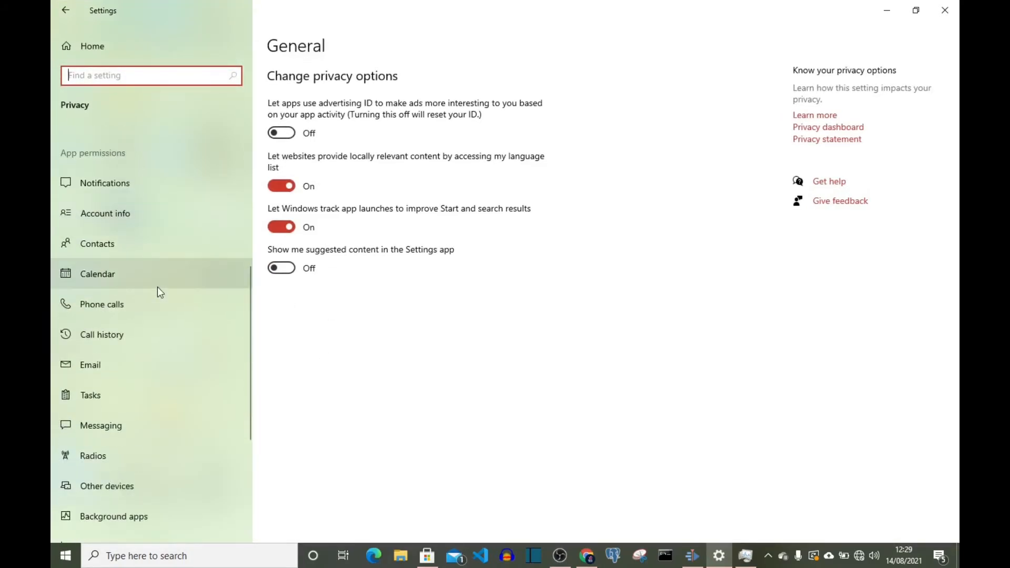
scroll(158, 288, down, 3)
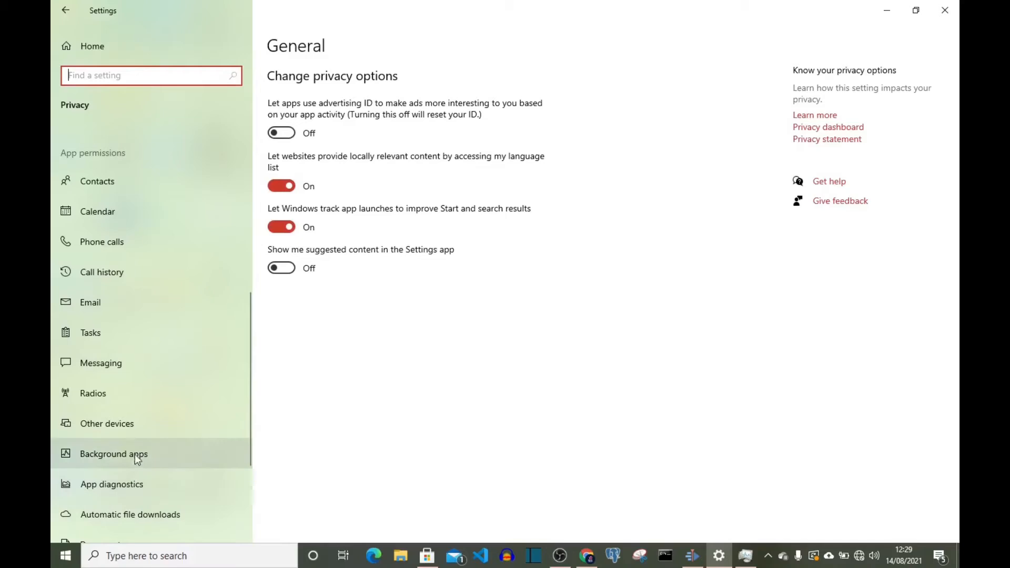
click(109, 453)
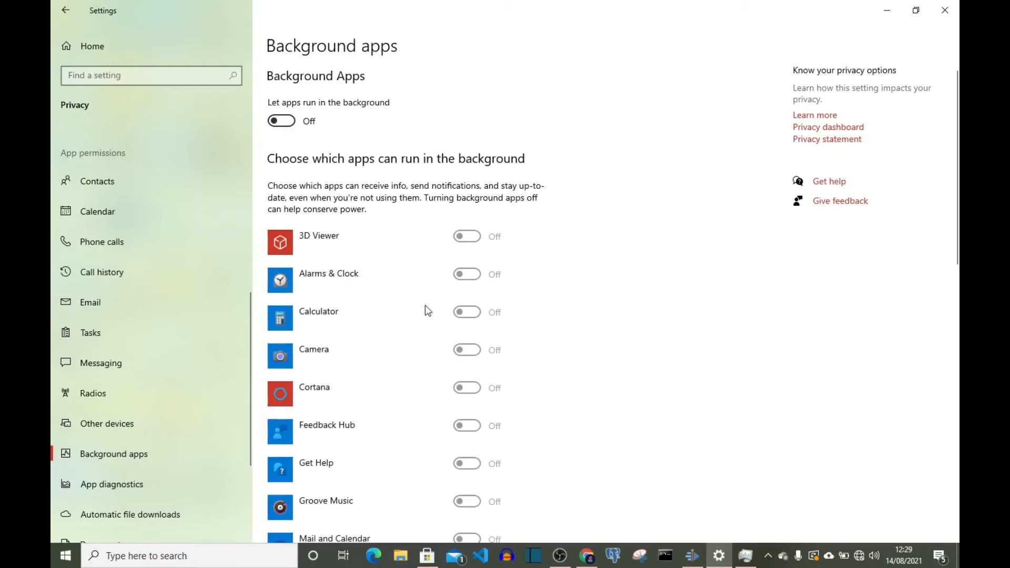
Step: Allow apps to run in the background, toggle Cortana's individual permission off and back on, and look through the app list
click(286, 121)
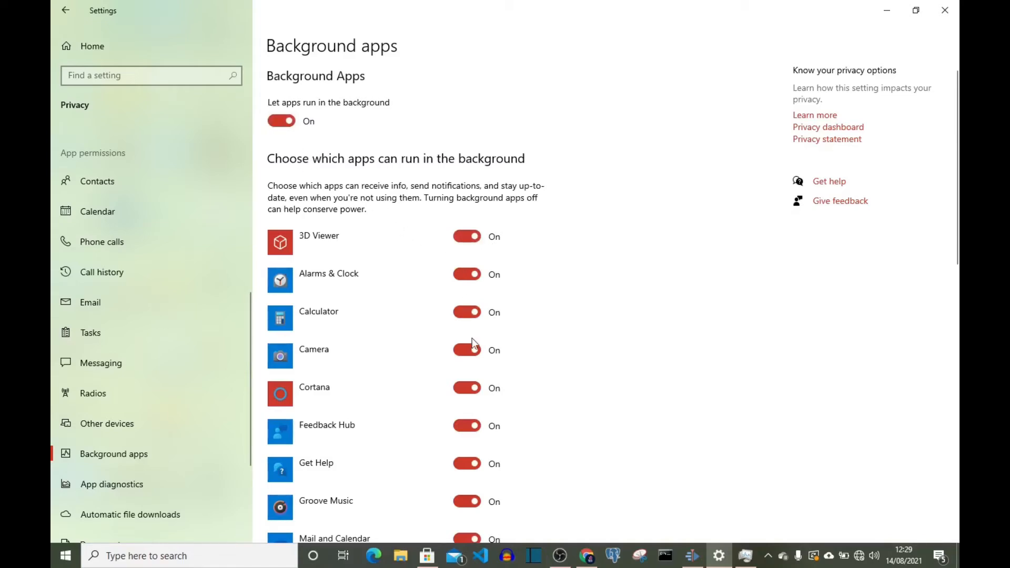
click(467, 388)
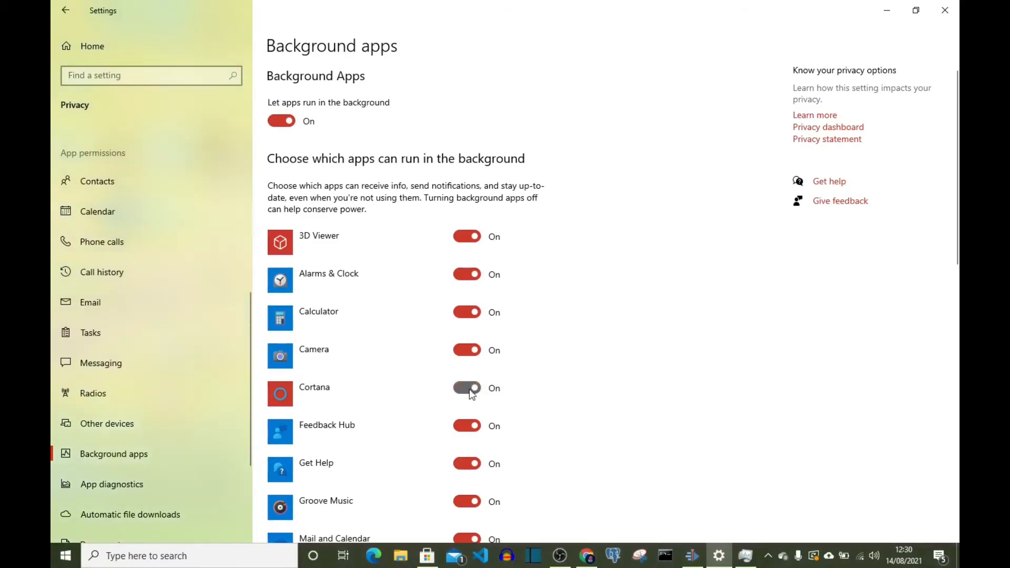
click(470, 390)
click(469, 390)
click(470, 390)
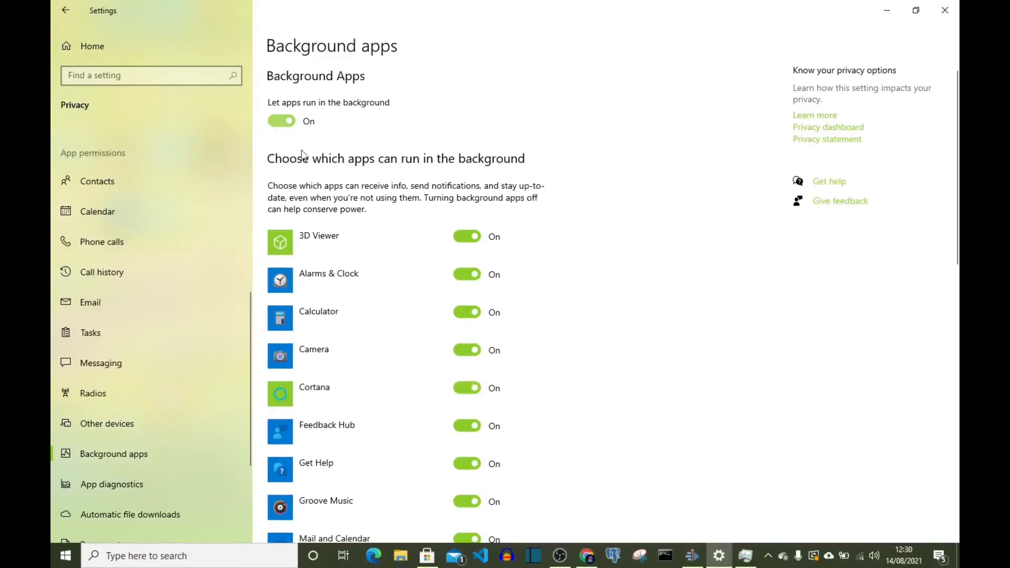
scroll(326, 326, down, 10)
scroll(327, 324, up, 10)
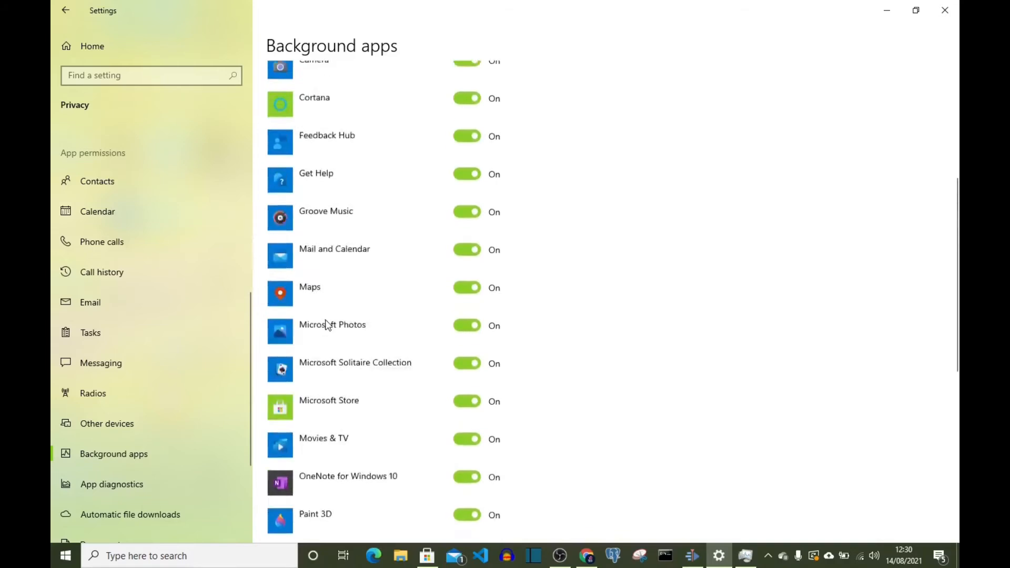
Step: Turn off permission for all apps to run in the background, check the app list, and minimize the Settings window
click(282, 123)
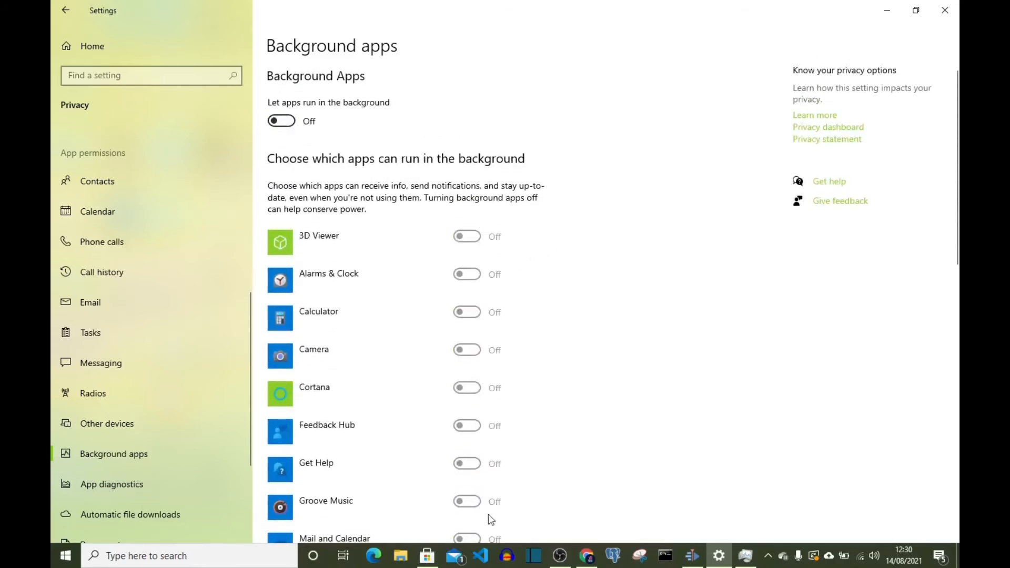
scroll(464, 516, down, 5)
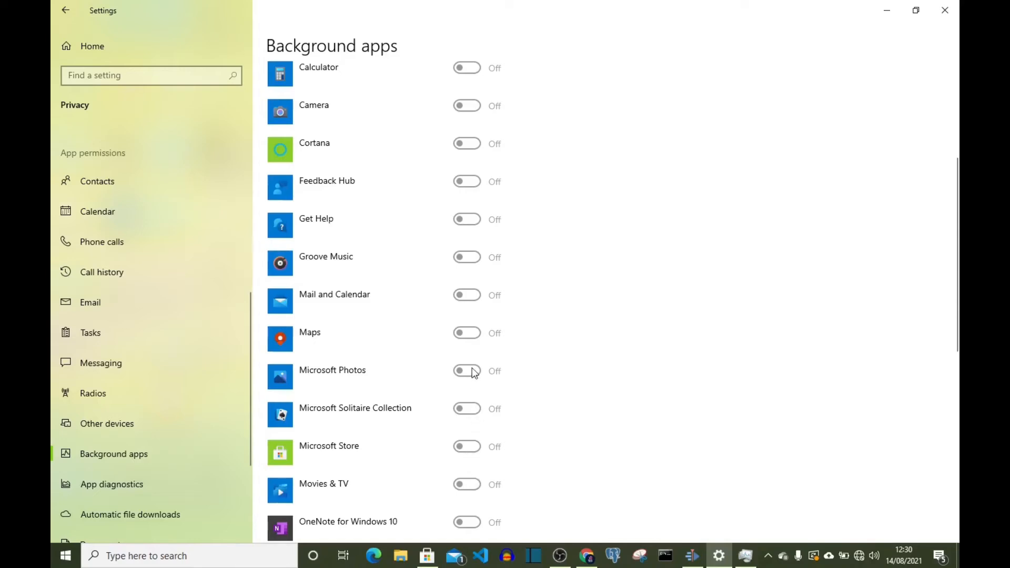
click(887, 21)
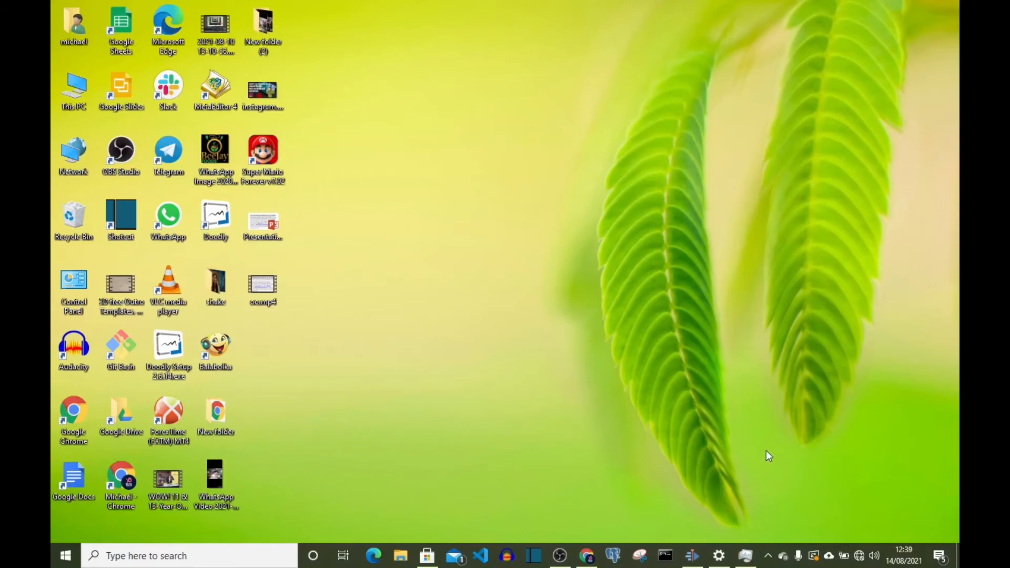
Step: Review the Windows Update advanced options, including downloads over metered connections and update notifications, and close Settings
click(719, 558)
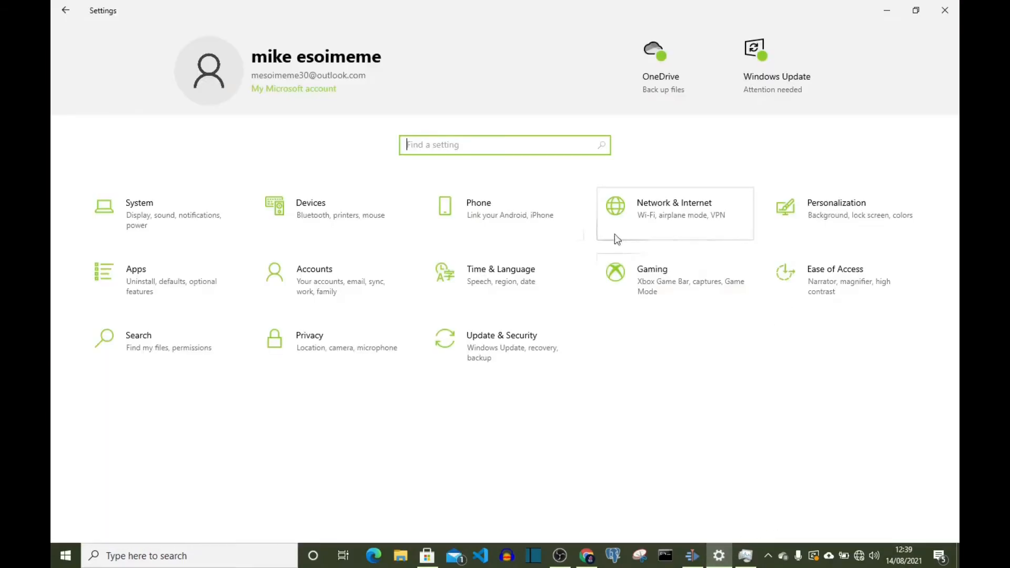
click(485, 354)
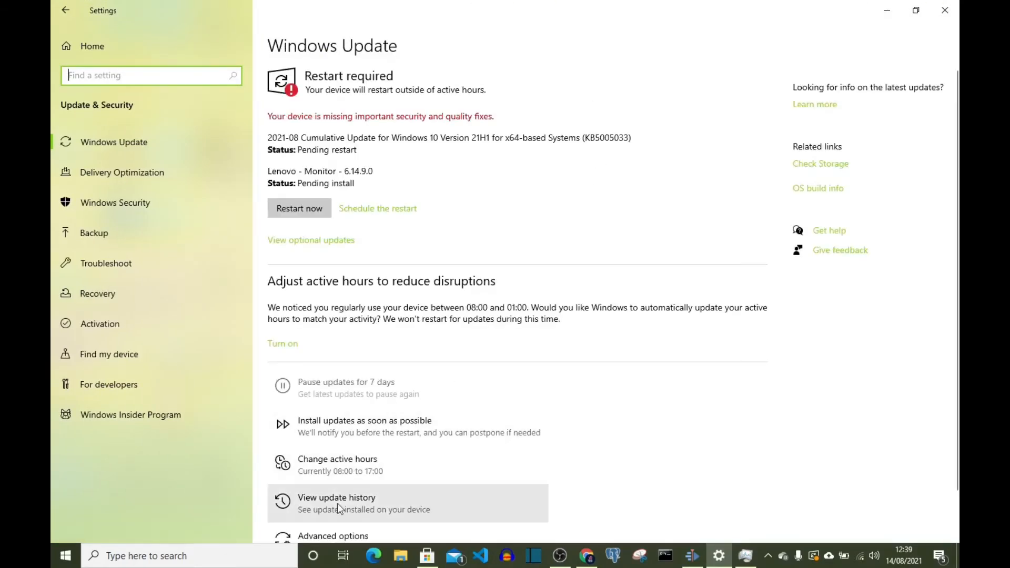
scroll(331, 525, down, 2)
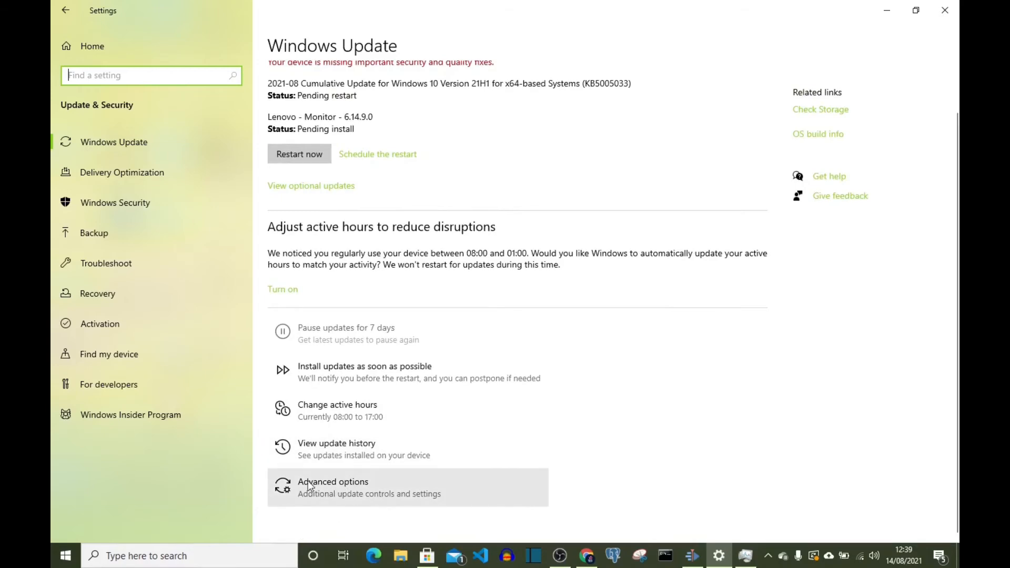
click(341, 496)
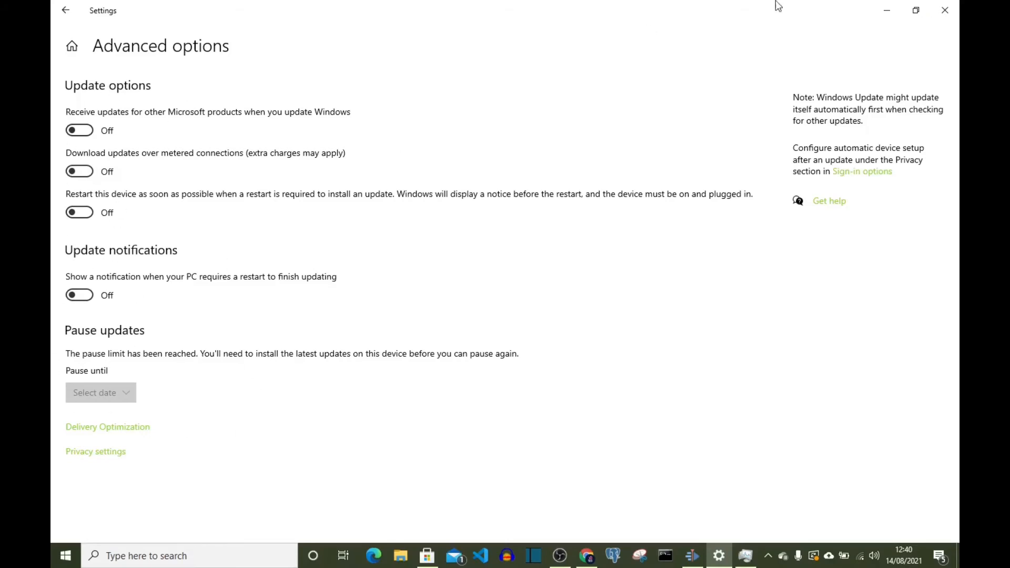
click(943, 12)
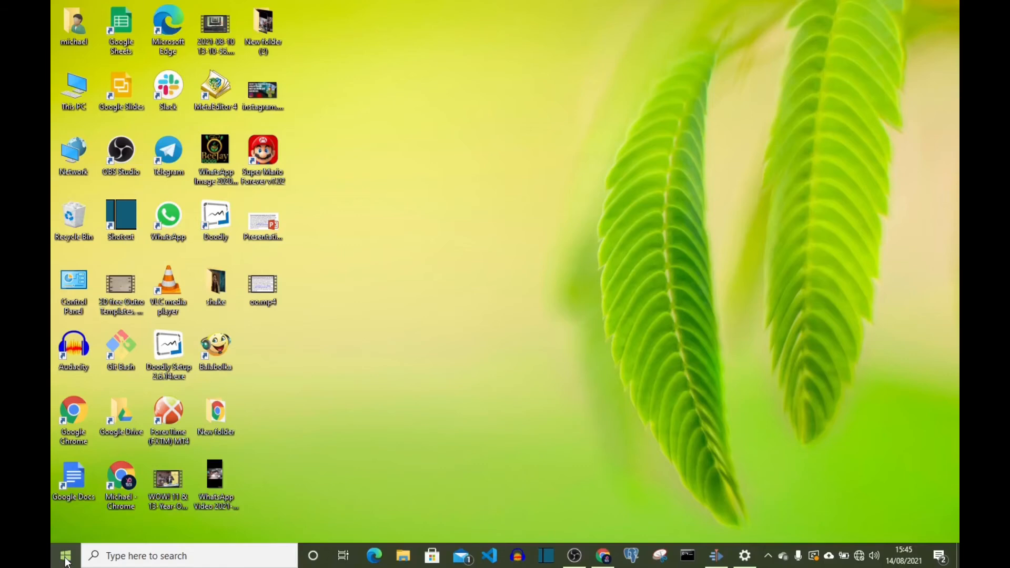
Step: Reopen Windows Settings and go to the Ethernet page in the Network & Internet section
click(65, 559)
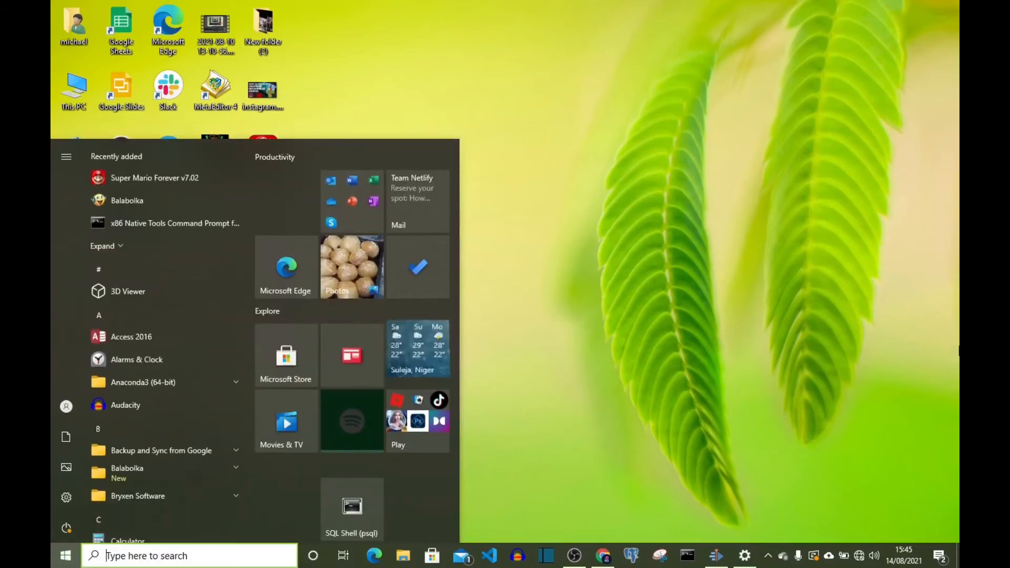
click(531, 445)
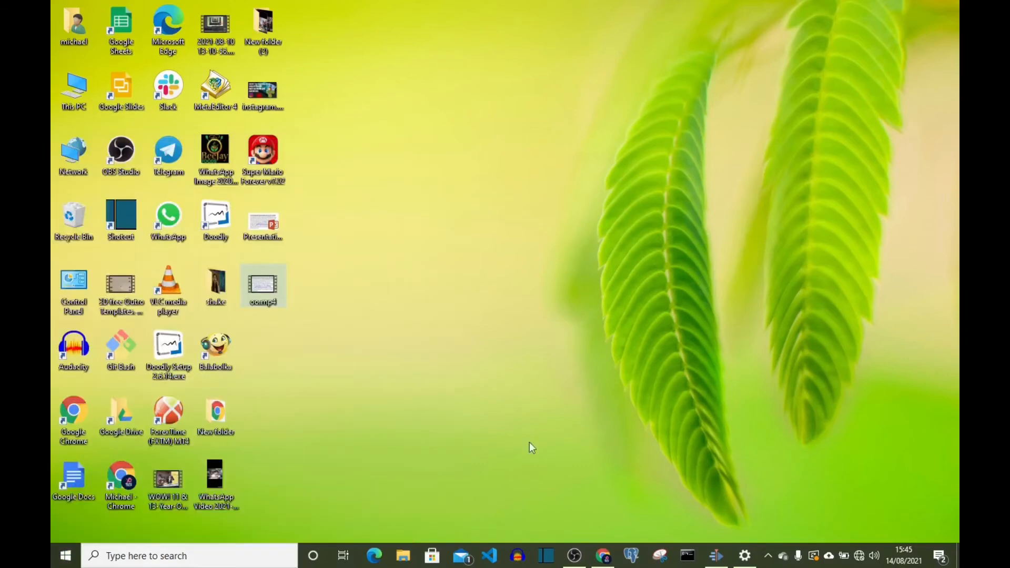
click(72, 559)
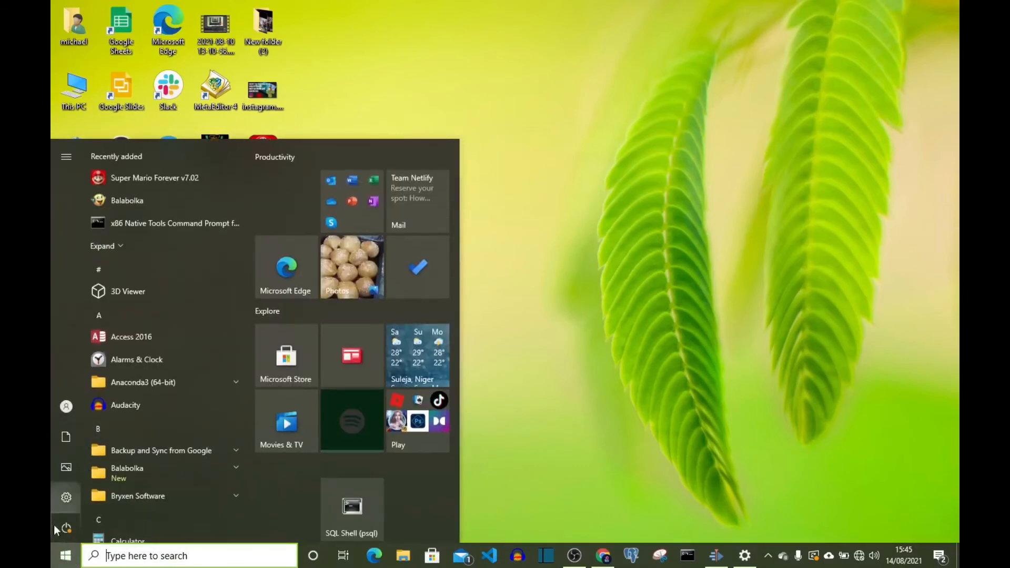
click(66, 497)
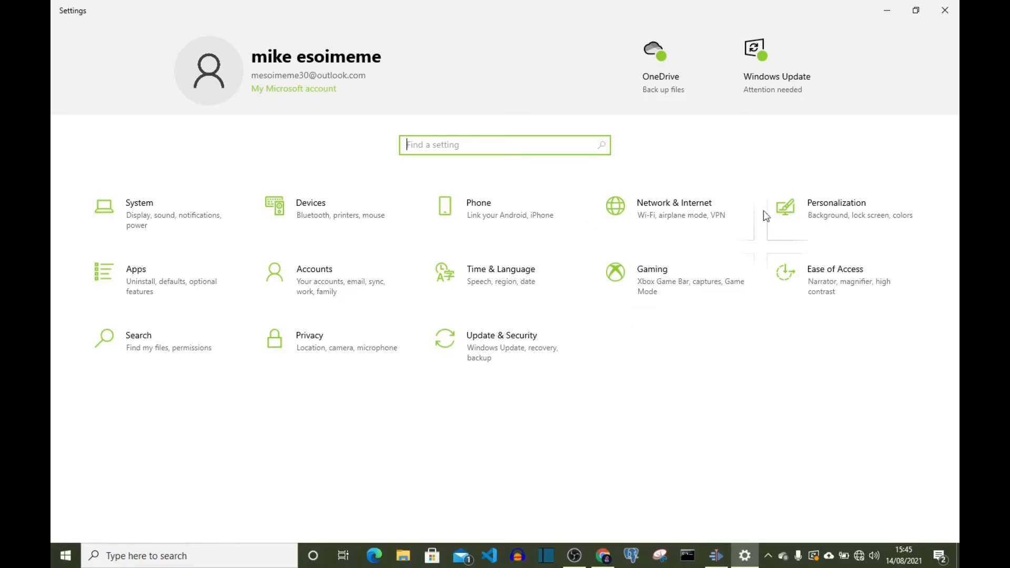
click(672, 213)
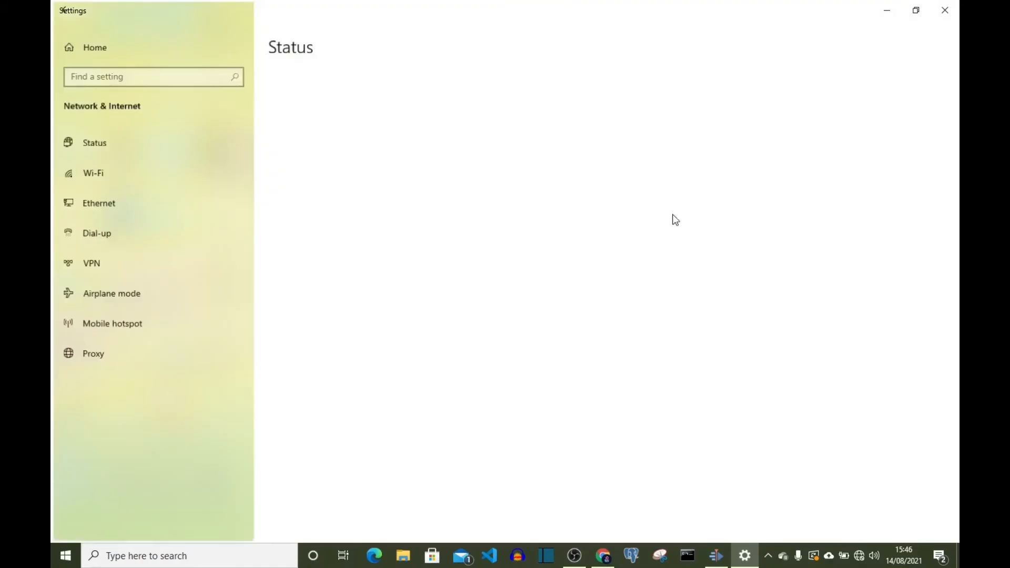
click(97, 201)
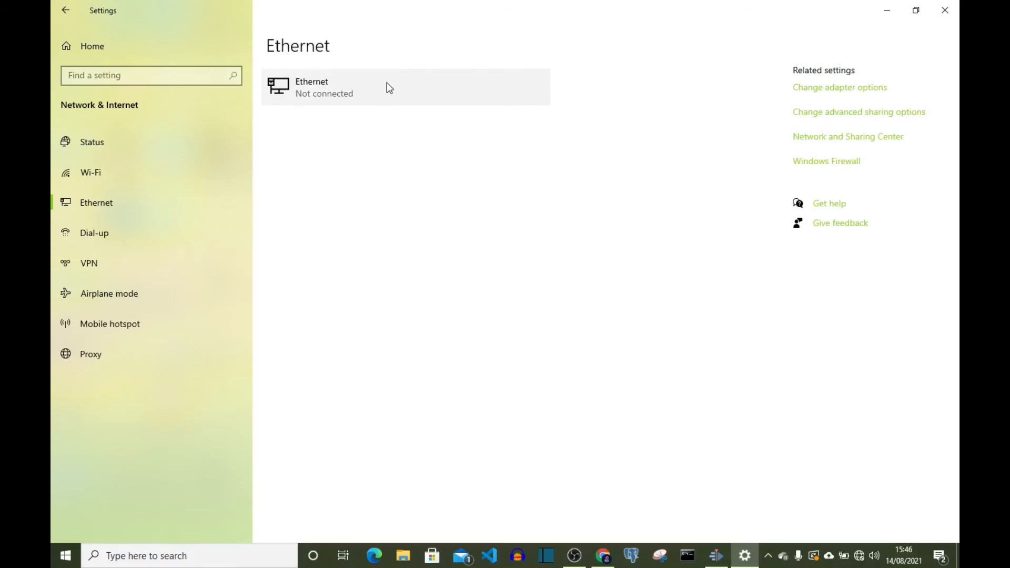
Step: In the Ethernet connection's properties, toggle the metered connection setting off and back on
click(358, 87)
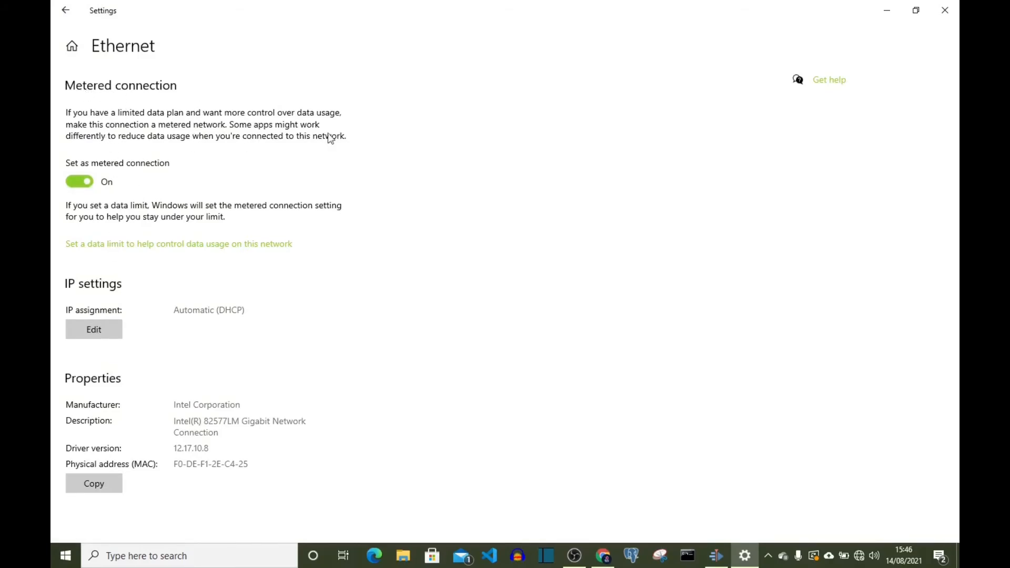
click(89, 182)
click(91, 182)
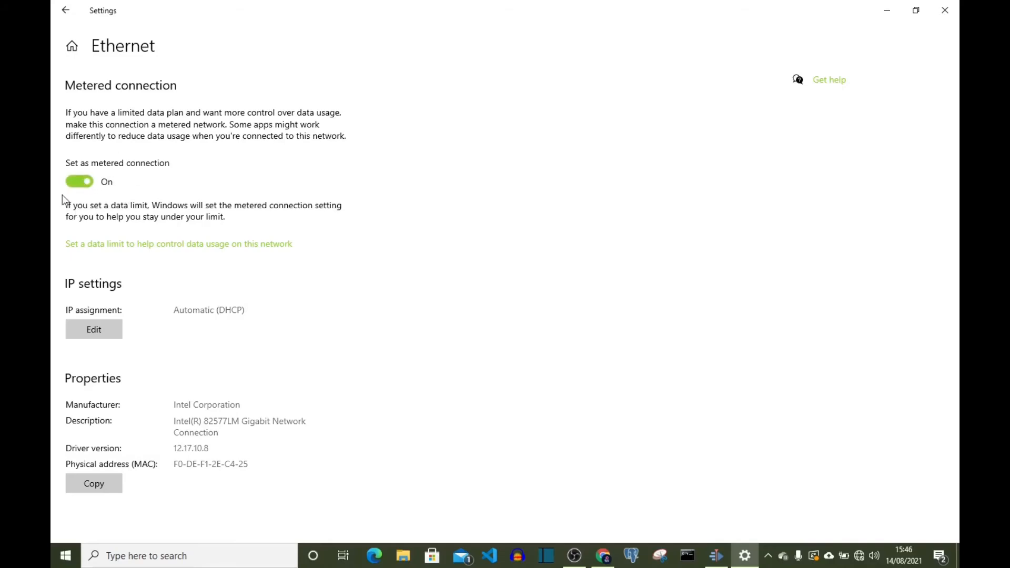